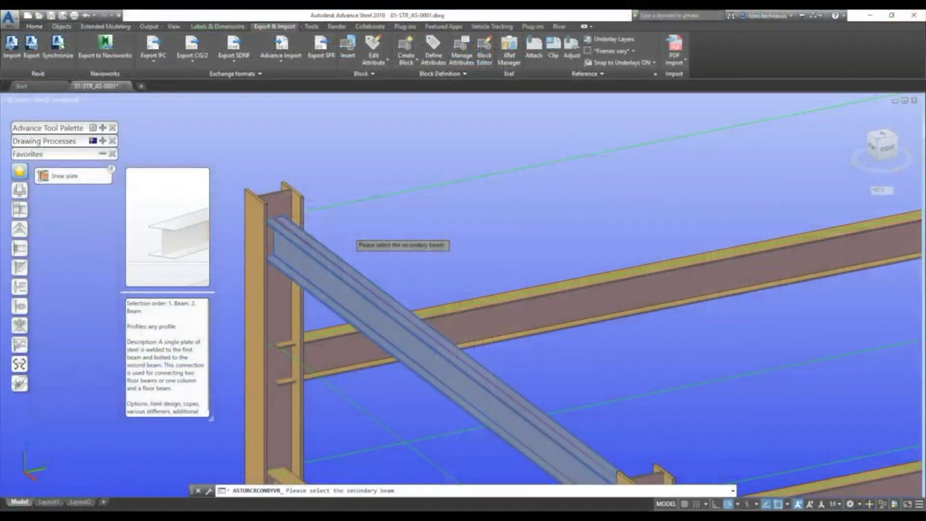
# - Open the 2022_YouTube project's PID-0001 drawing beside the empty 2022_ACC_Plant3D Project Files folder
pyautogui.click(460, 306)
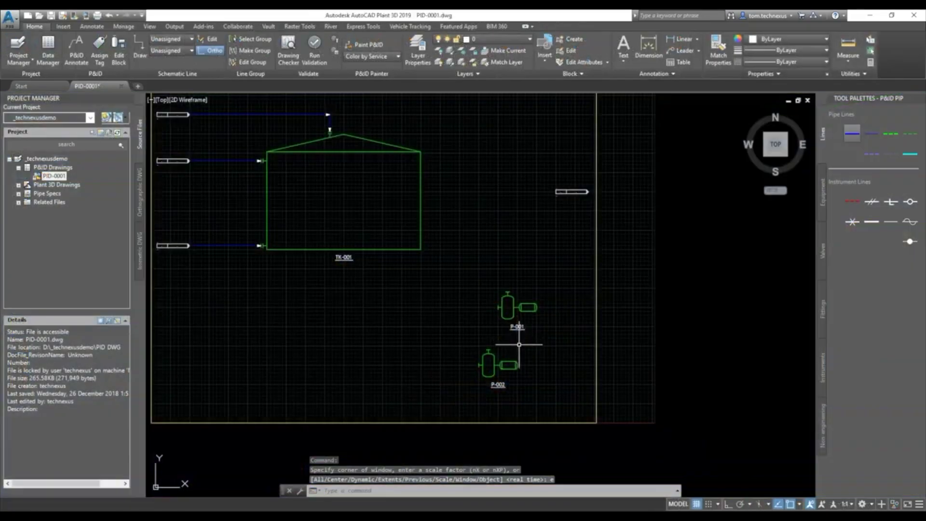
pyautogui.scroll(3, 519, 313)
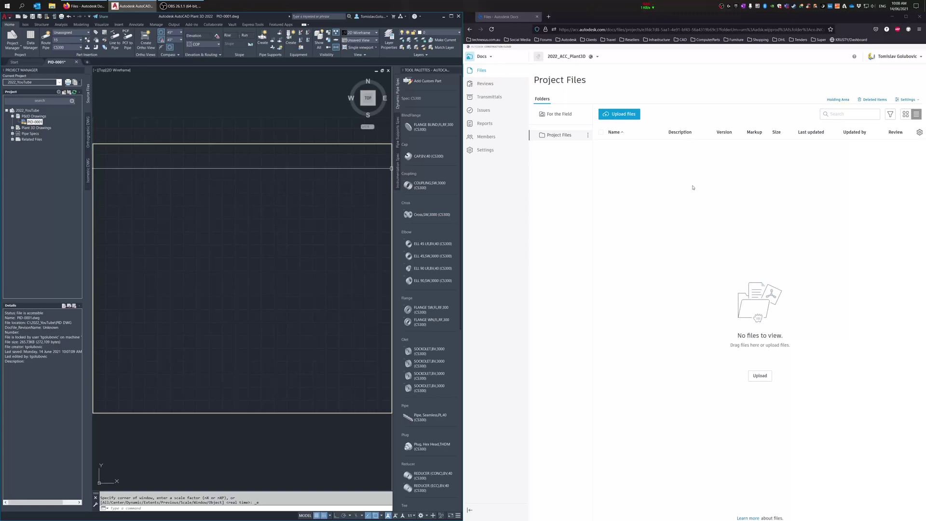
pyautogui.click(482, 56)
pyautogui.click(498, 84)
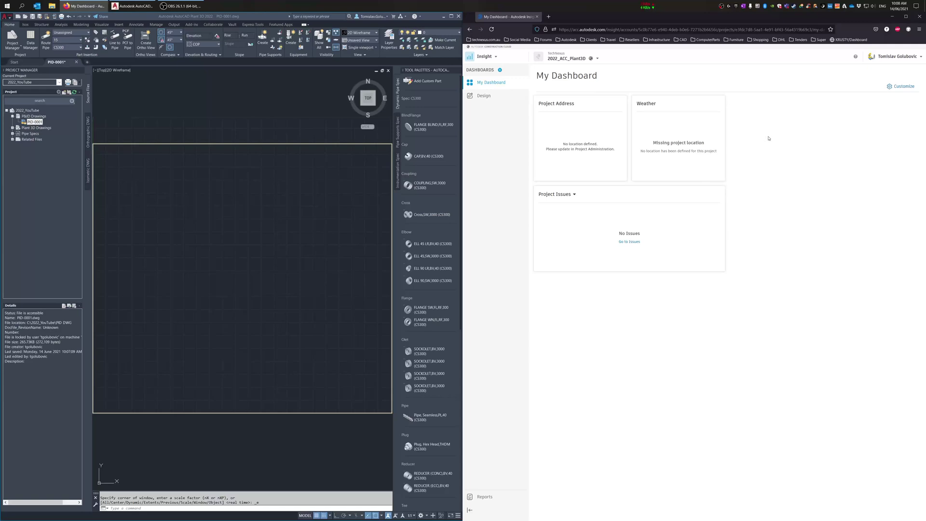
pyautogui.click(497, 96)
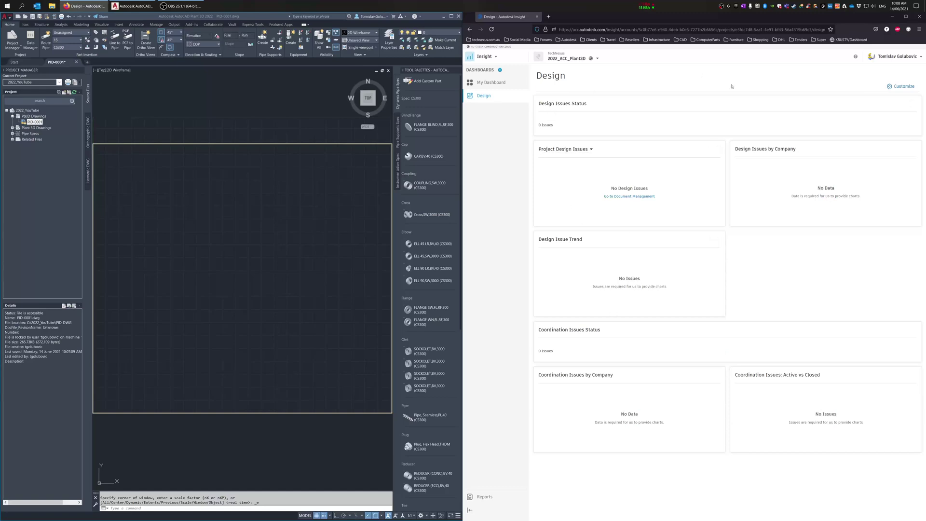
pyautogui.click(486, 57)
pyautogui.click(486, 83)
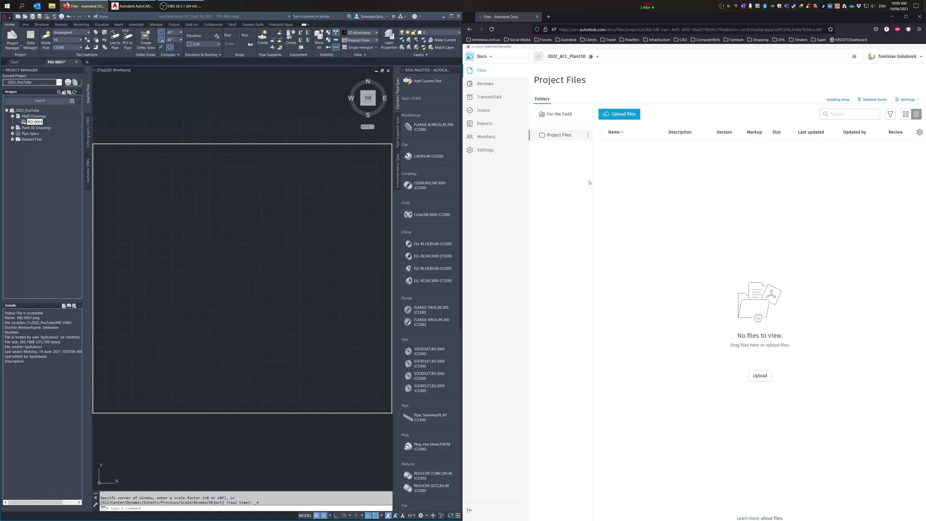
# - Zoom to extents, then share the 2022_YouTube project to Docs, agreeing to close open drawings
pyautogui.scroll(-1, 255, 212)
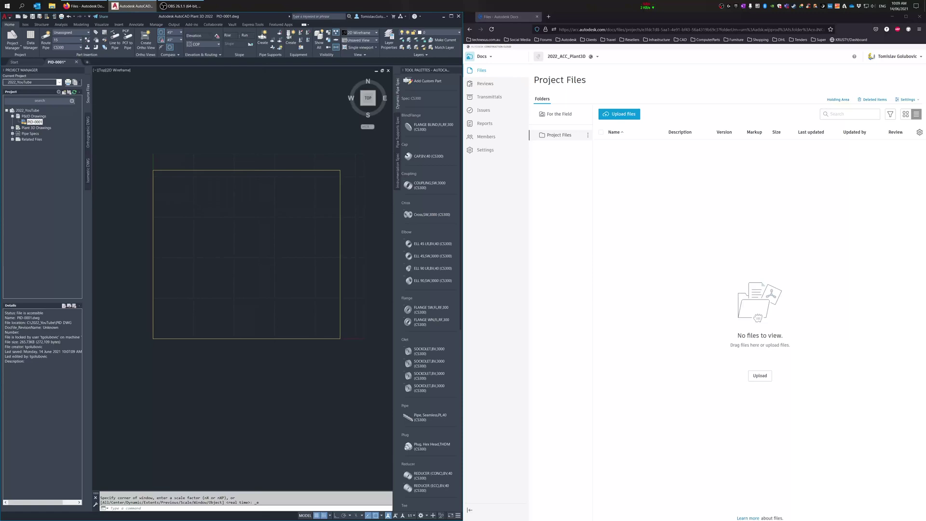
pyautogui.middleClick(129, 89)
pyautogui.middleClick(129, 88)
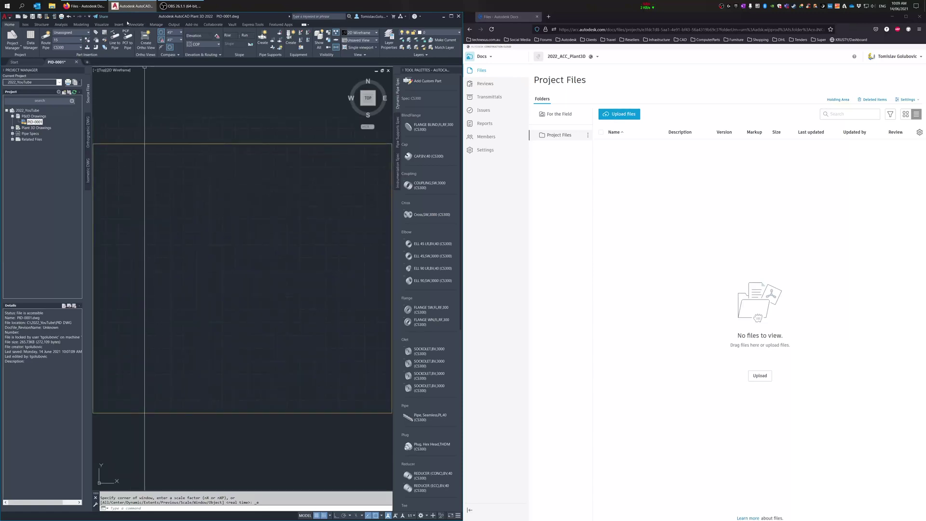
pyautogui.click(213, 24)
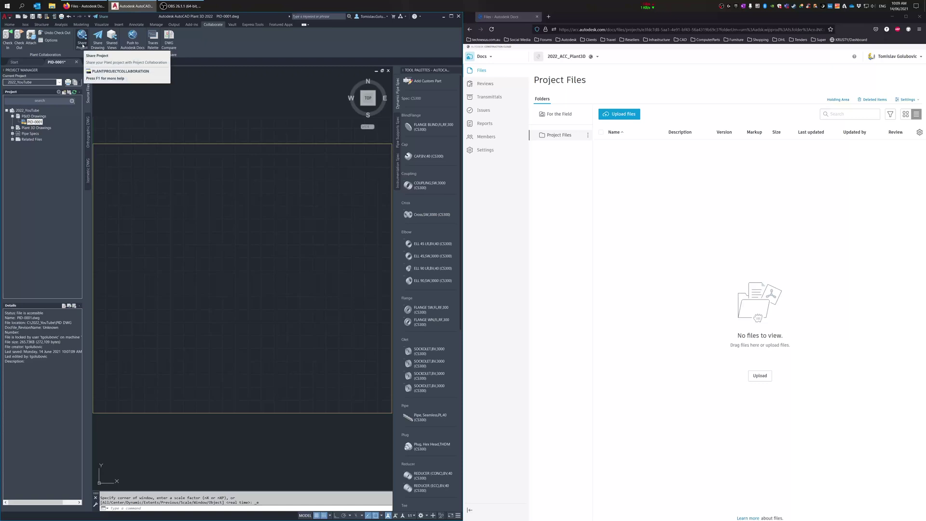
pyautogui.click(82, 38)
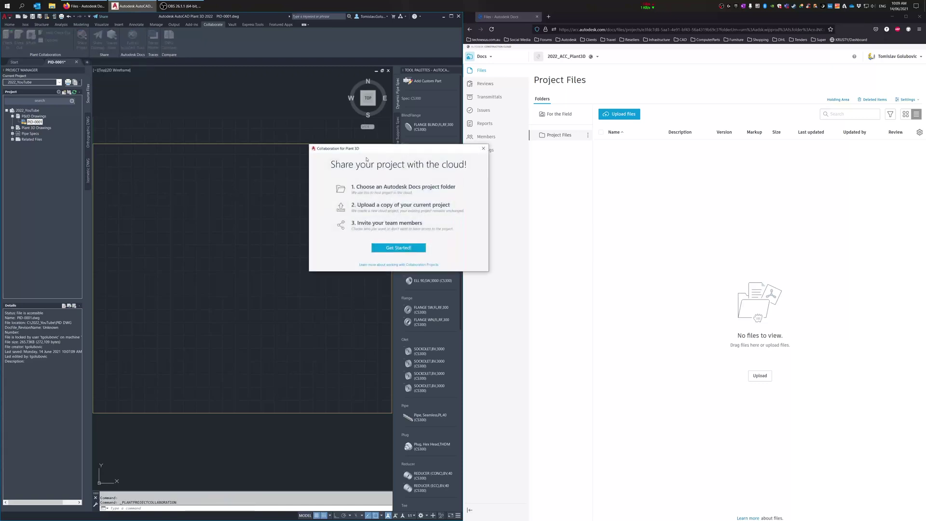
pyautogui.moveTo(365, 153); pyautogui.dragTo(258, 194)
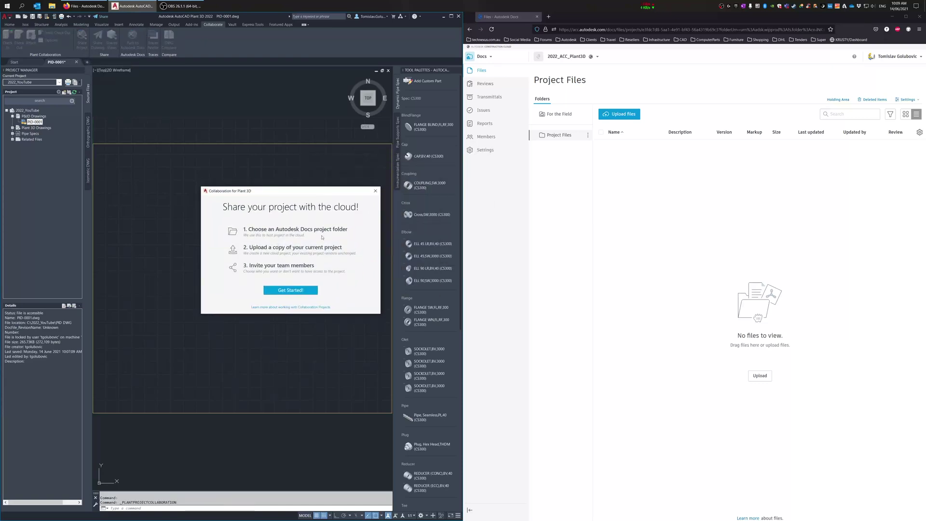
pyautogui.click(294, 290)
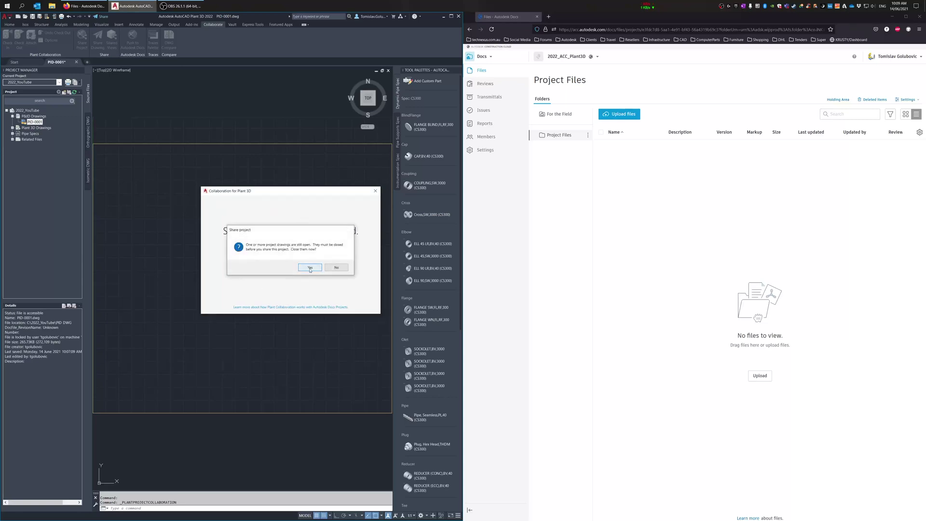
pyautogui.click(310, 268)
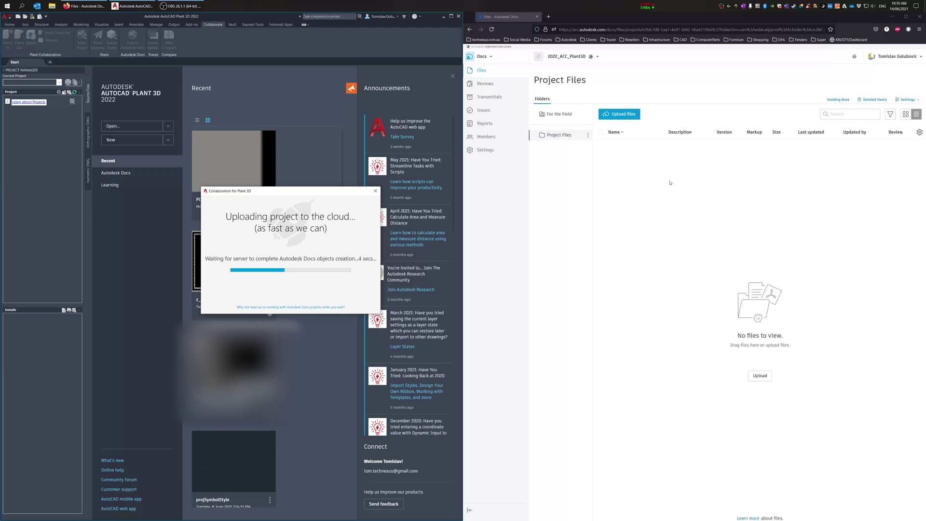
# - Refresh the Docs page until the uploading 2022_YouTube folder shows in Project Files
pyautogui.click(662, 217)
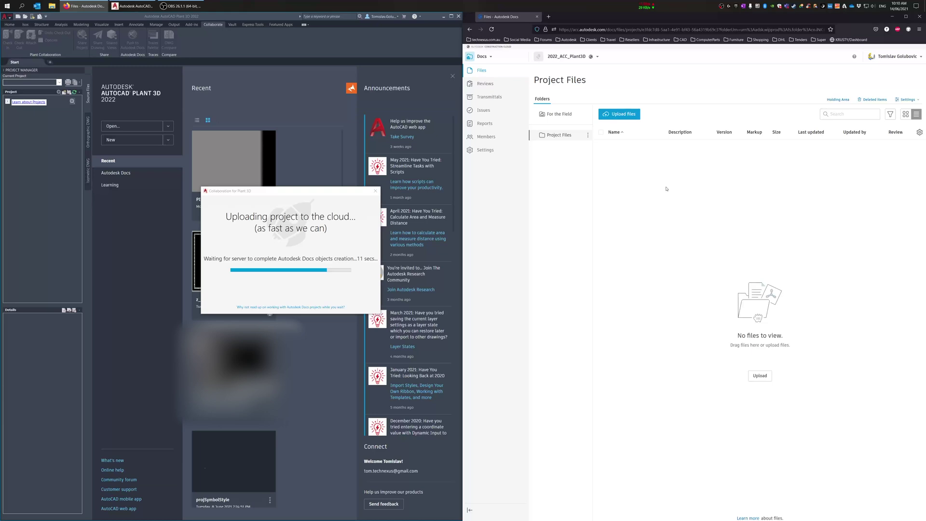
pyautogui.press('F5')
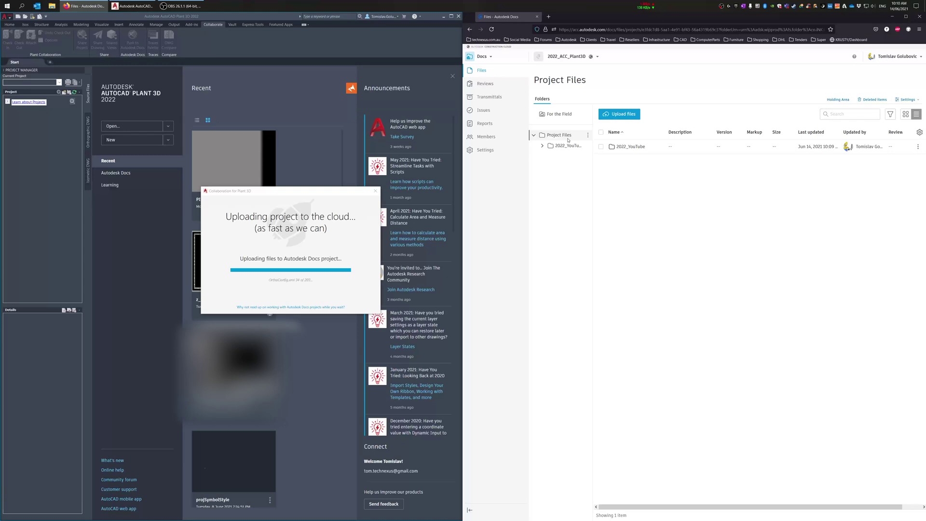
# - Widen the folder tree and open 2022_YouTube to list its 23 uploaded items
pyautogui.moveTo(592, 182)
pyautogui.mouseDown()
pyautogui.moveTo(620, 183)
pyautogui.moveTo(606, 173)
pyautogui.mouseUp()
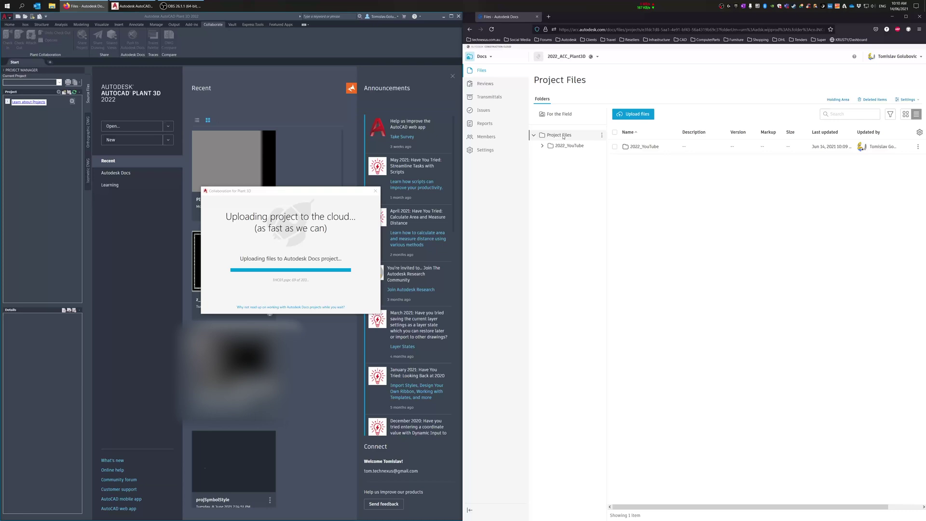
pyautogui.click(567, 145)
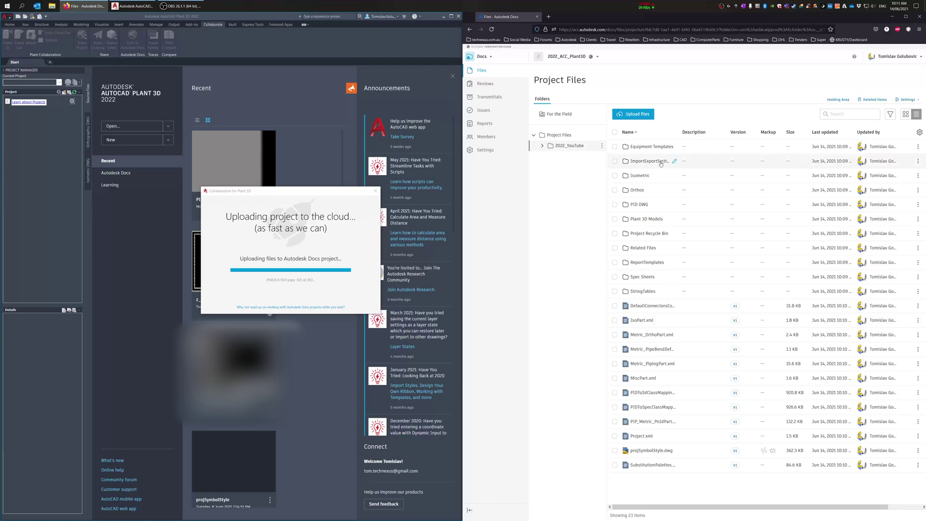
pyautogui.click(601, 146)
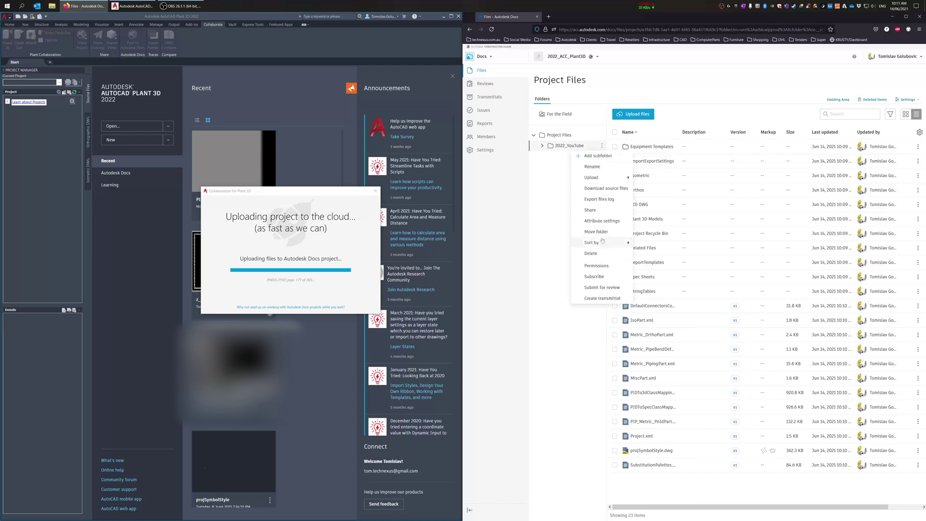
pyautogui.click(552, 281)
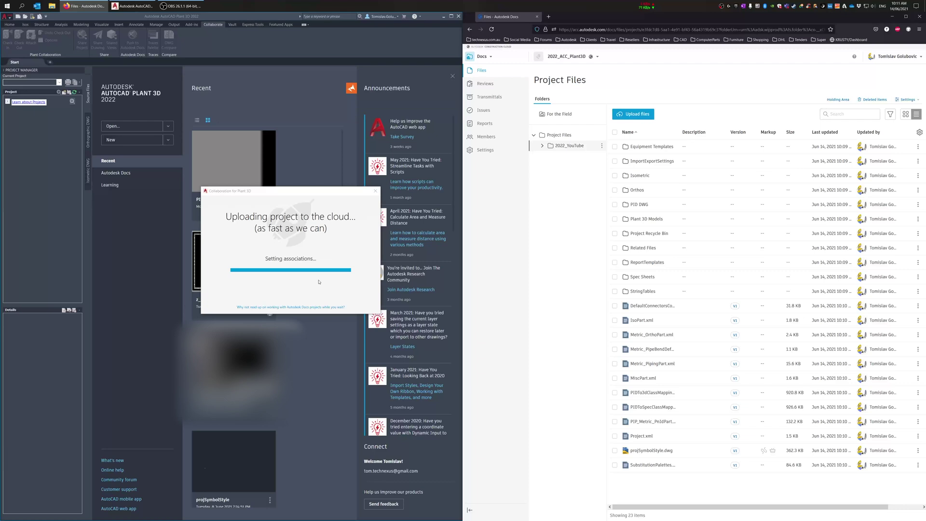
# - Open the PID DWG folder in Docs, dismiss the upload message, and reopen PID-0001 in Plant 3D
pyautogui.click(640, 204)
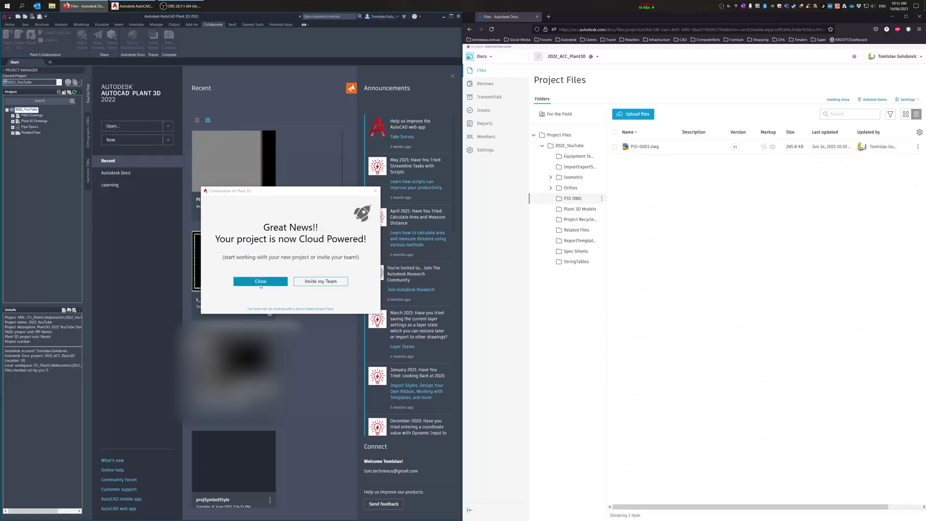
pyautogui.click(261, 281)
pyautogui.doubleClick(40, 117)
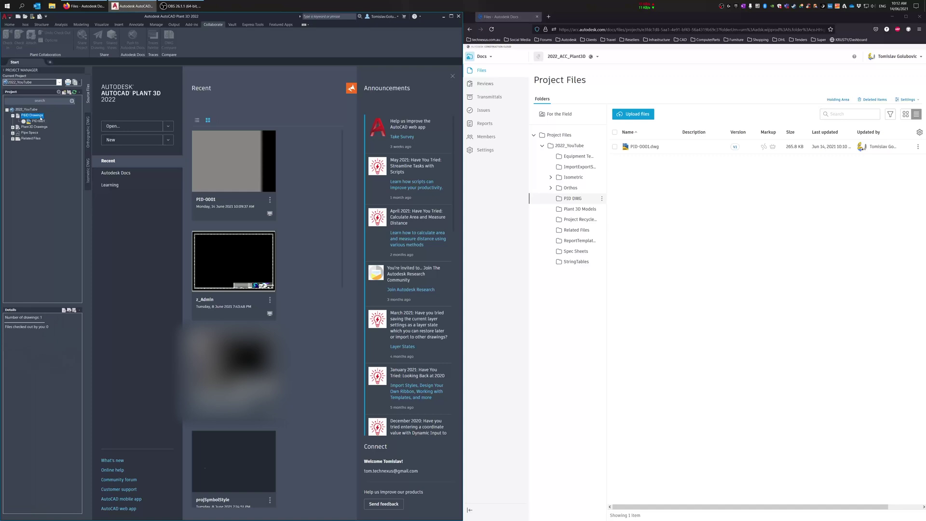
pyautogui.click(38, 121)
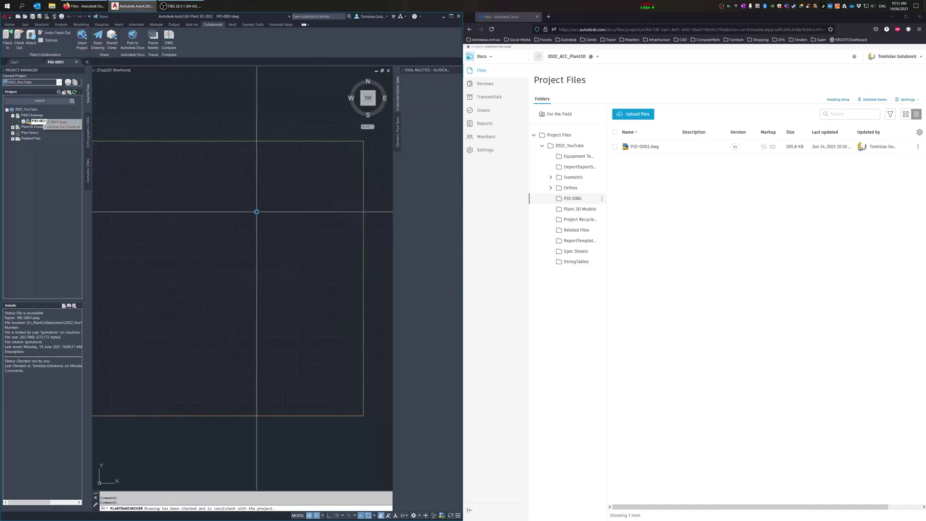
# - Show PID-0001's paper layout in Plant 3D and open PID-0001.dwg in the Docs viewer
pyautogui.scroll(-5, 316, 192)
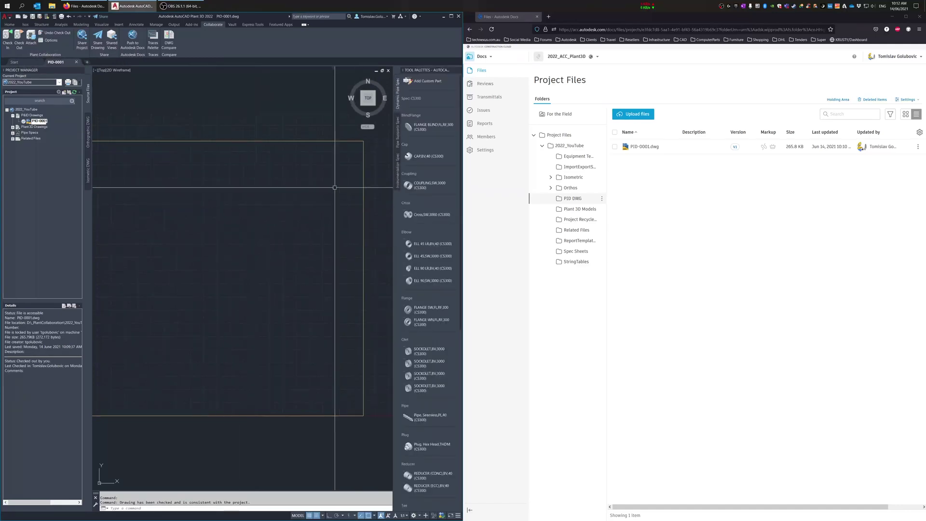
pyautogui.click(297, 515)
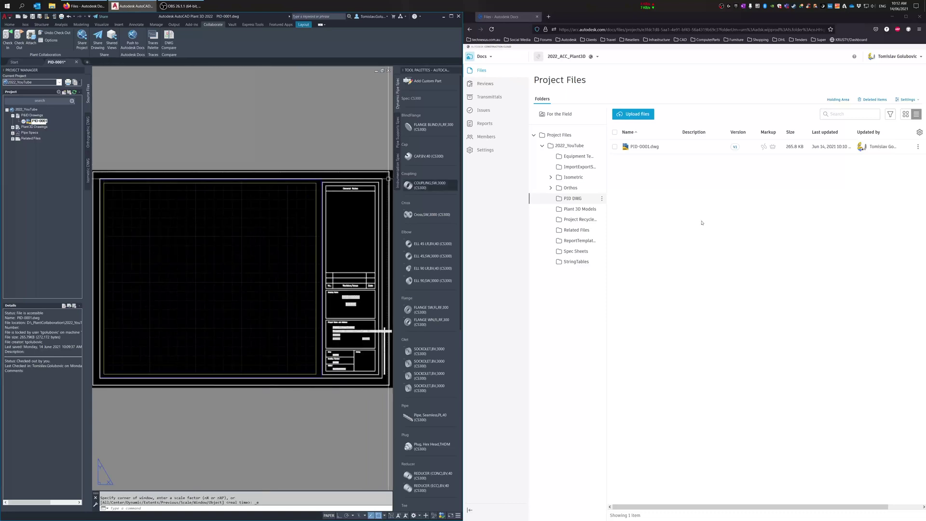
pyautogui.click(642, 147)
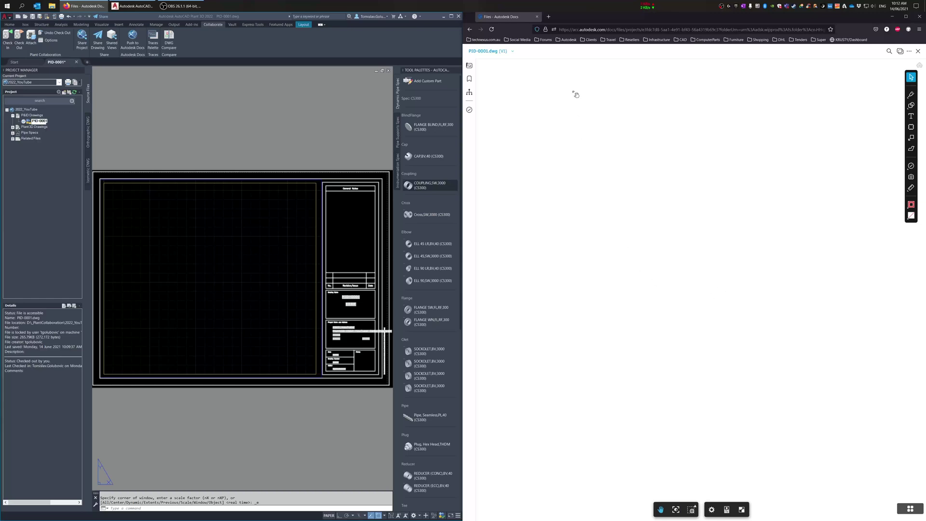
# - Display the PID ISO A1 Title Block sheet of PID-0001.dwg with the browser maximized
pyautogui.click(470, 65)
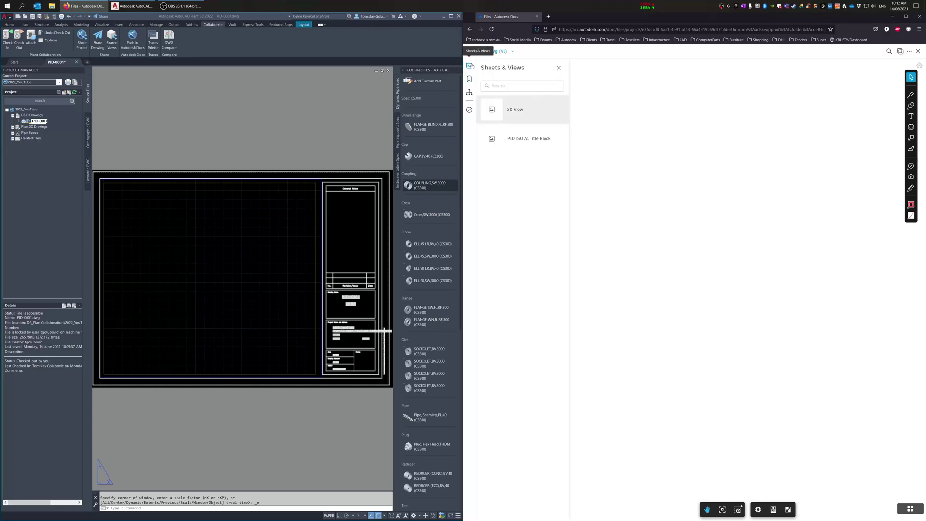
pyautogui.click(523, 139)
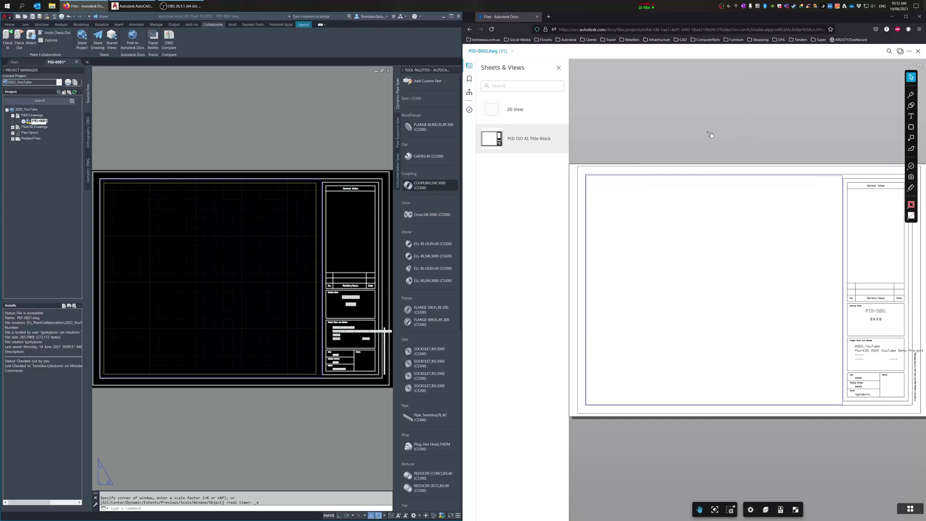
pyautogui.click(905, 16)
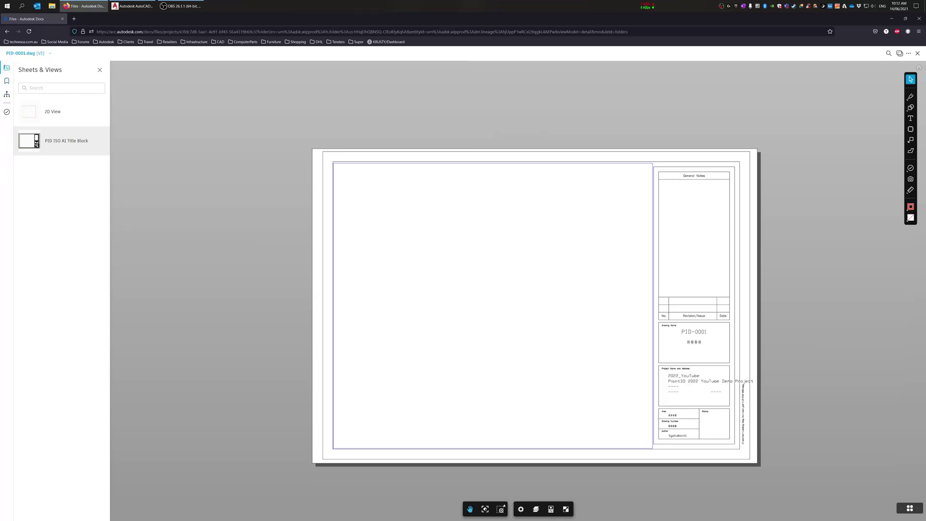
# - Check the Viewpoints and Model Browser panels, then show the empty Issues list
pyautogui.click(7, 82)
pyautogui.click(6, 96)
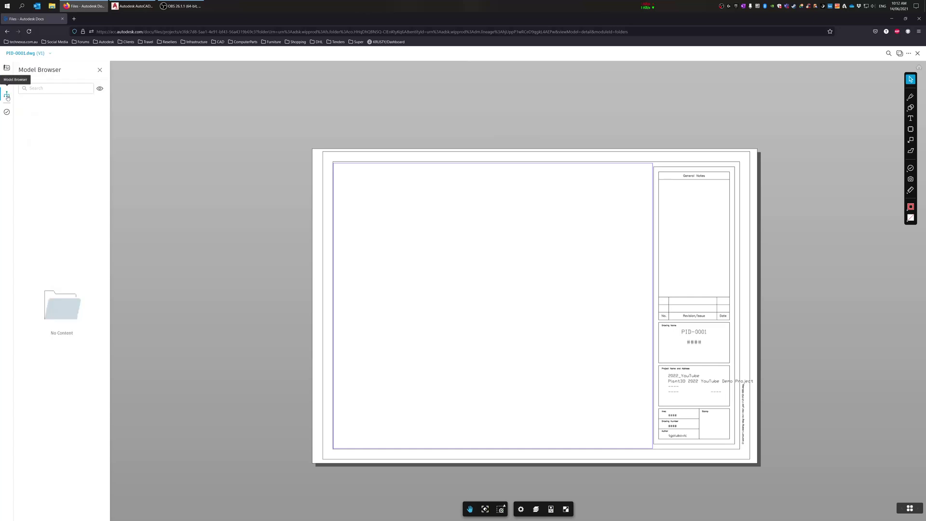
pyautogui.click(7, 113)
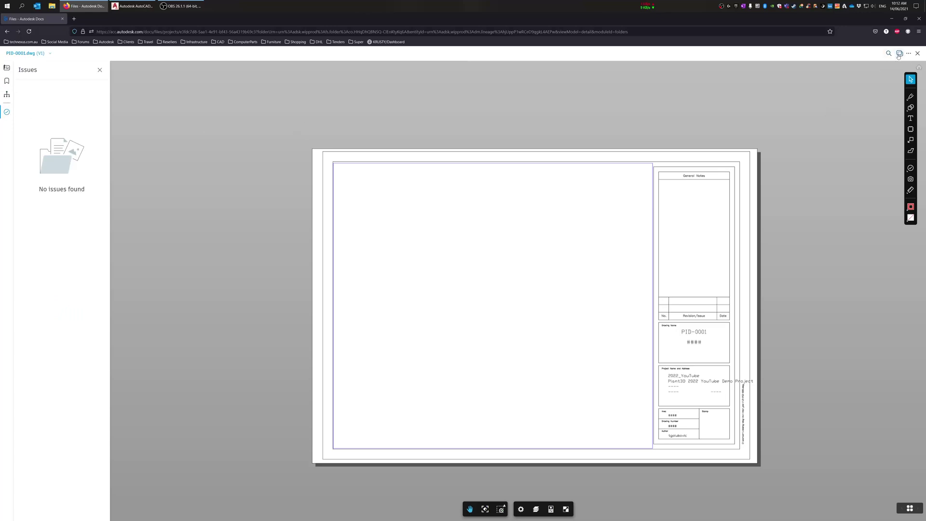
# - Open and cancel Compare documents, then open and close the More options menu
pyautogui.click(899, 54)
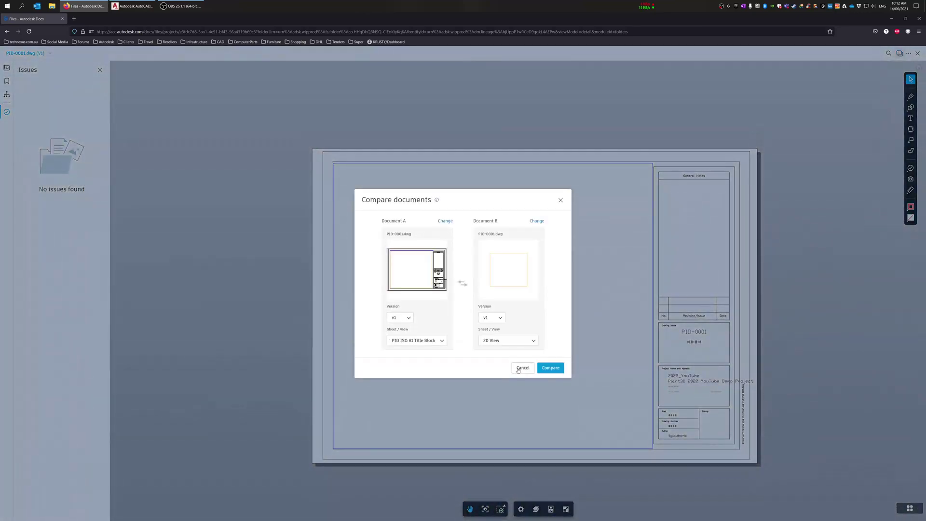
pyautogui.click(522, 367)
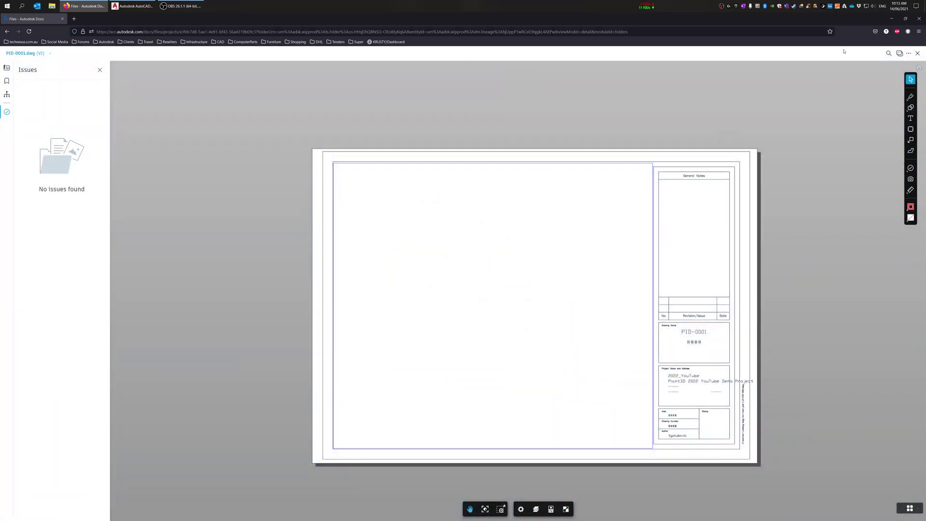
pyautogui.click(909, 54)
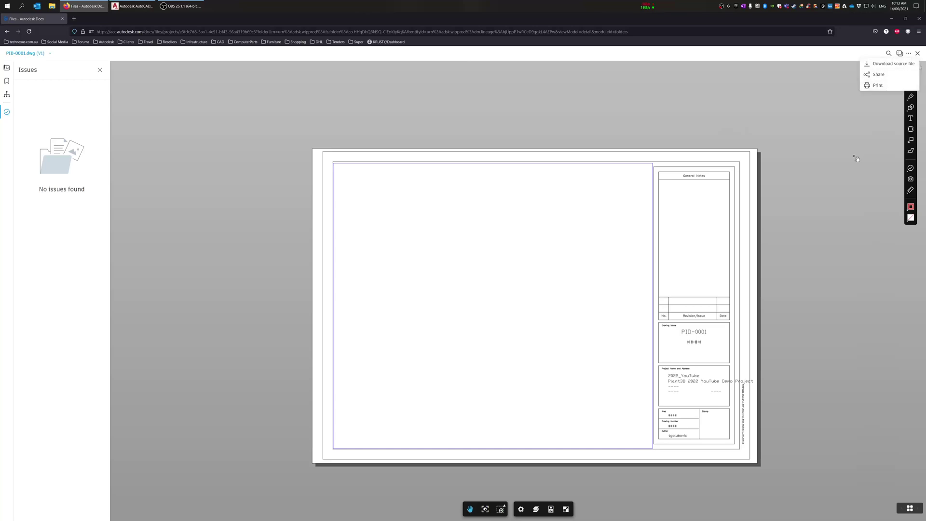
pyautogui.click(877, 118)
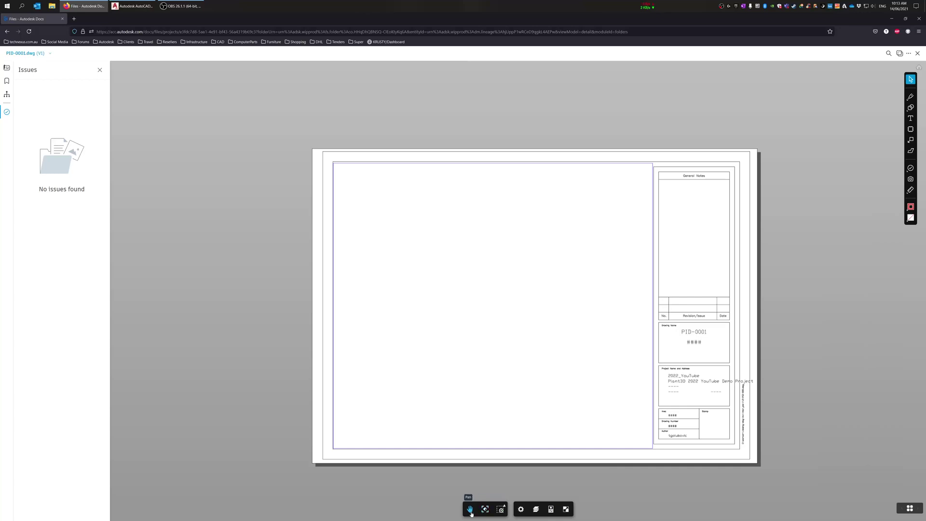
pyautogui.click(520, 509)
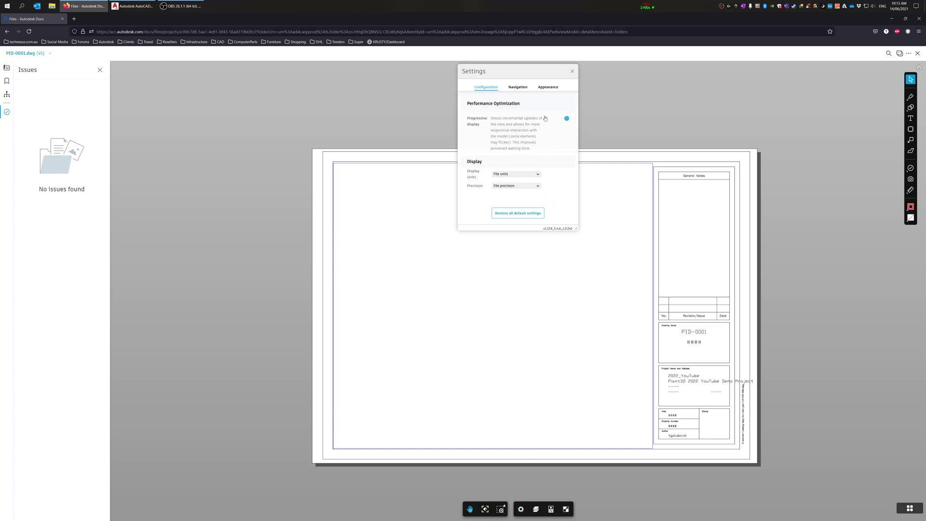
pyautogui.click(527, 175)
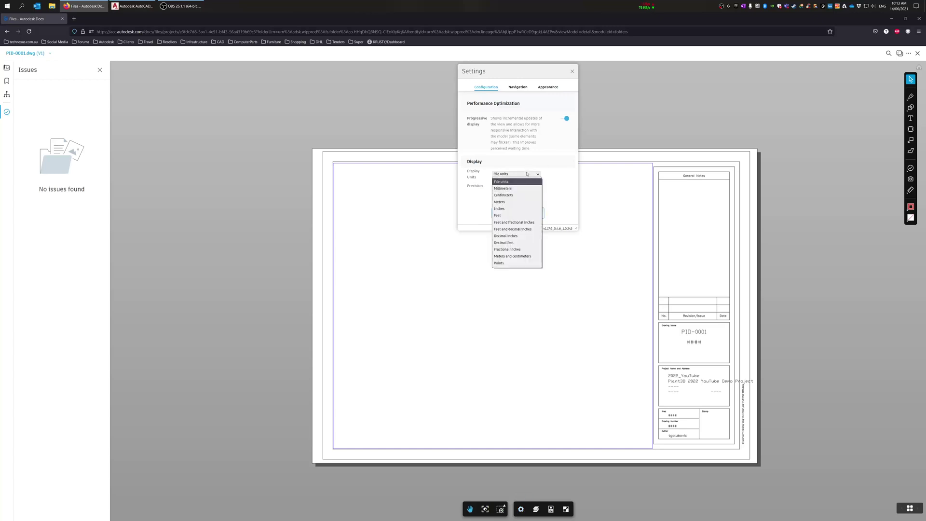
pyautogui.click(526, 175)
pyautogui.click(572, 70)
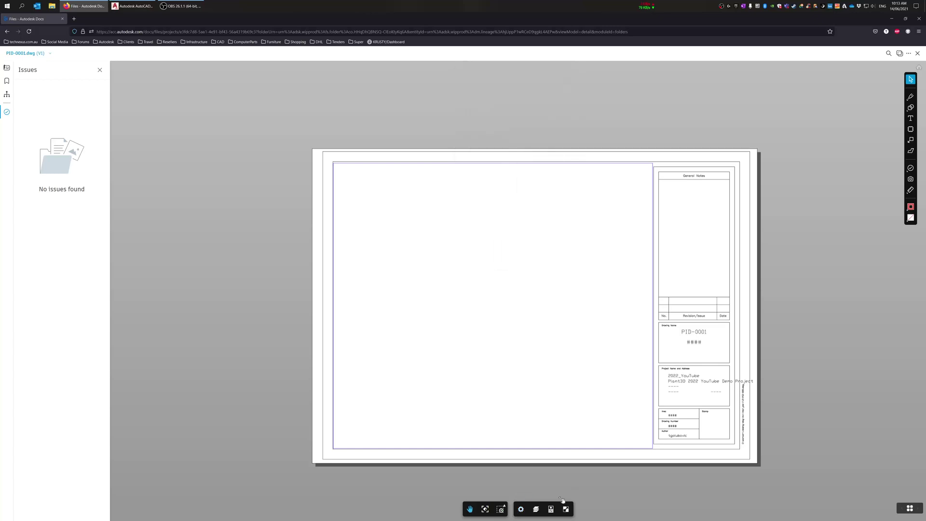
pyautogui.click(535, 509)
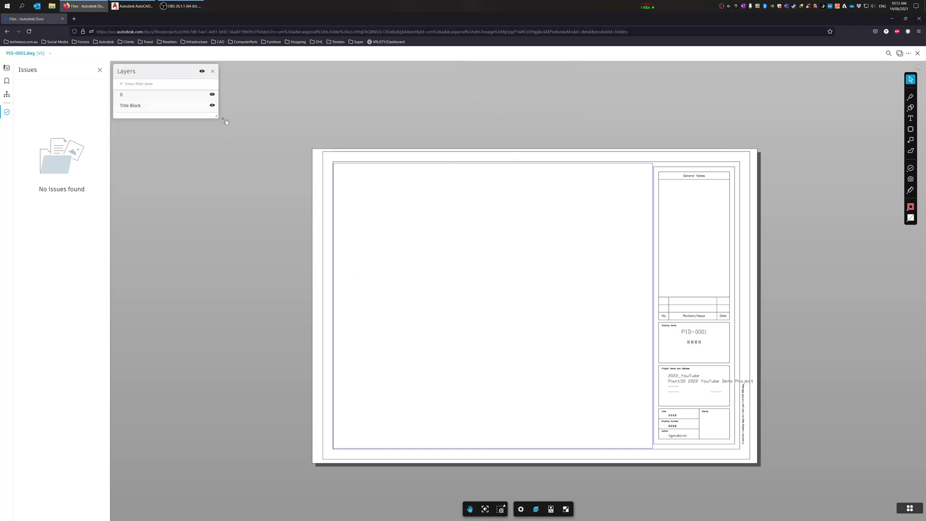
pyautogui.moveTo(217, 118); pyautogui.dragTo(246, 217)
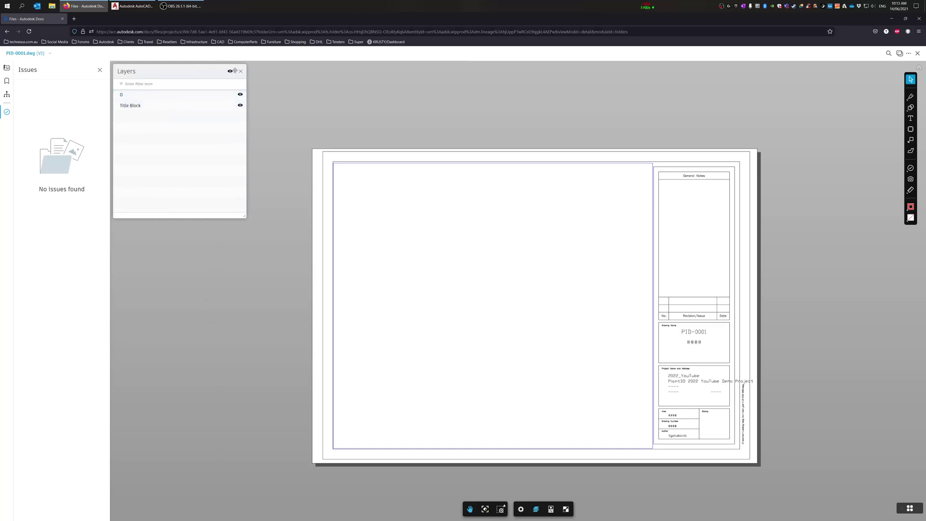
pyautogui.click(240, 71)
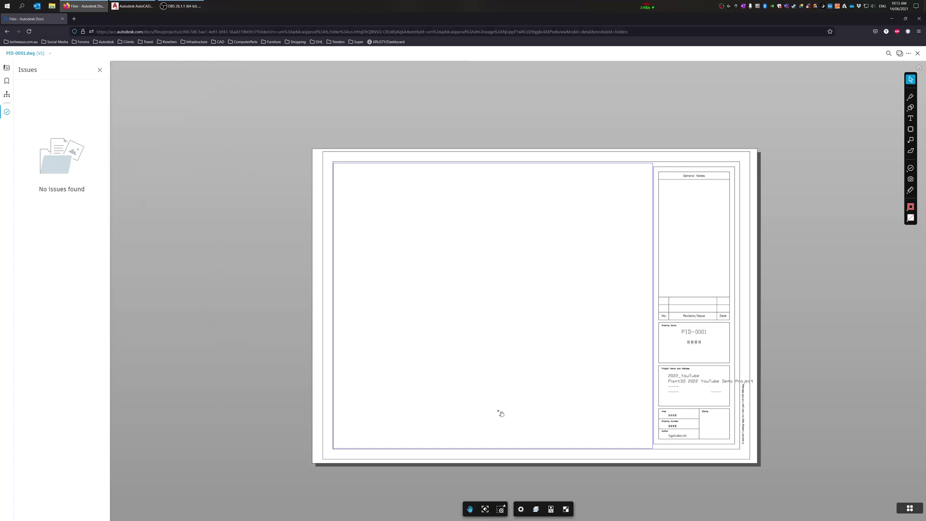
pyautogui.click(550, 509)
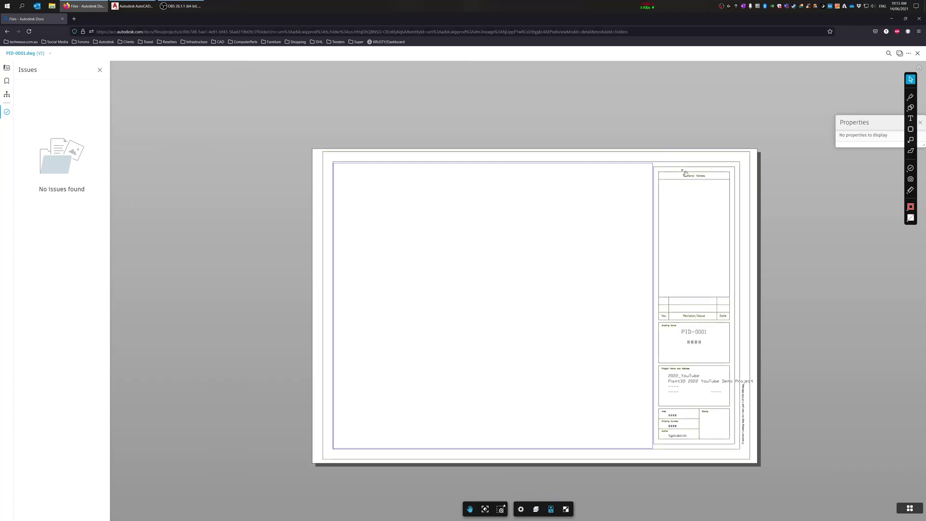
pyautogui.moveTo(872, 126); pyautogui.dragTo(785, 120)
pyautogui.click(834, 117)
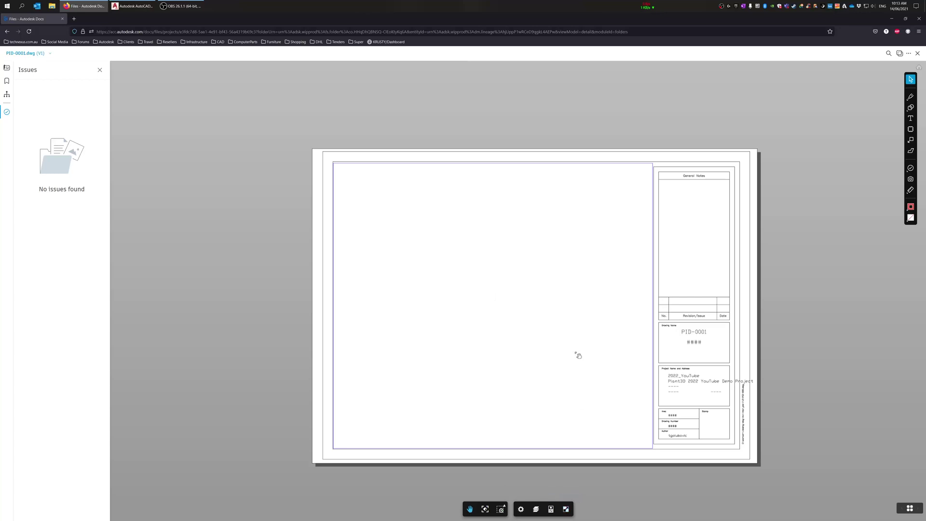
pyautogui.scroll(-1, 556, 305)
pyautogui.scroll(2, 577, 331)
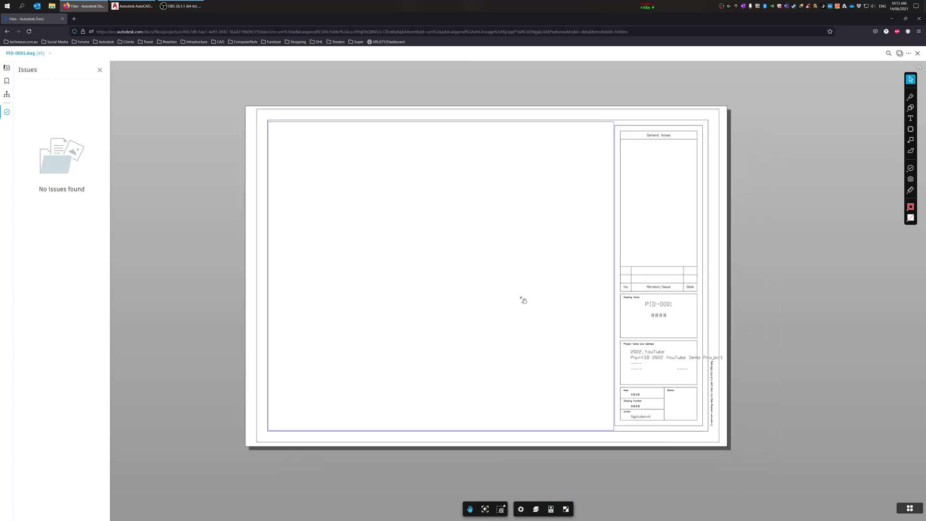
pyautogui.moveTo(524, 300); pyautogui.dragTo(518, 296)
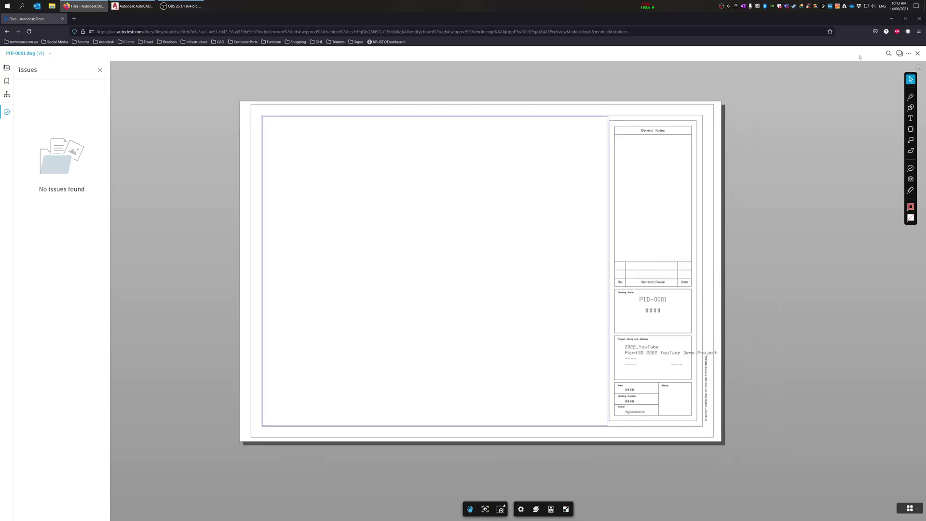
# - Close the PID-0001 viewer and browse via Project Files into the empty For the Field folder
pyautogui.click(917, 53)
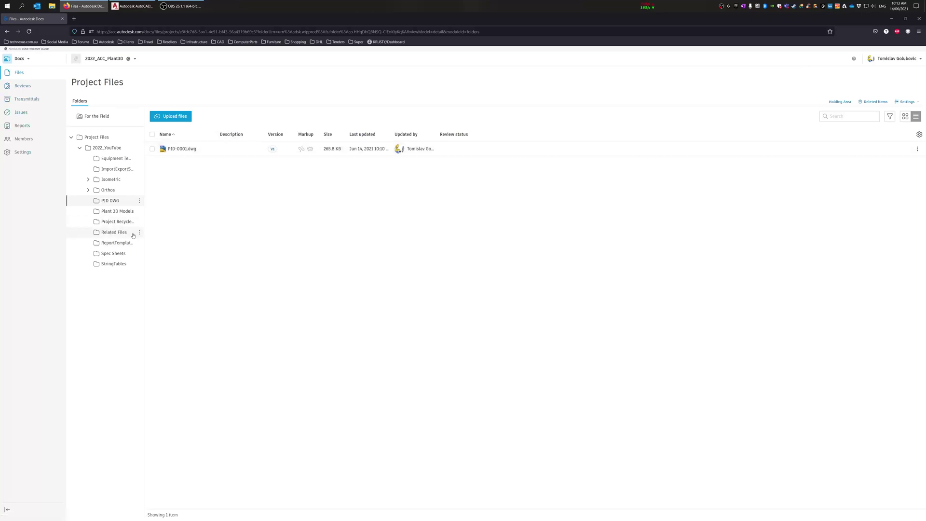
pyautogui.click(93, 137)
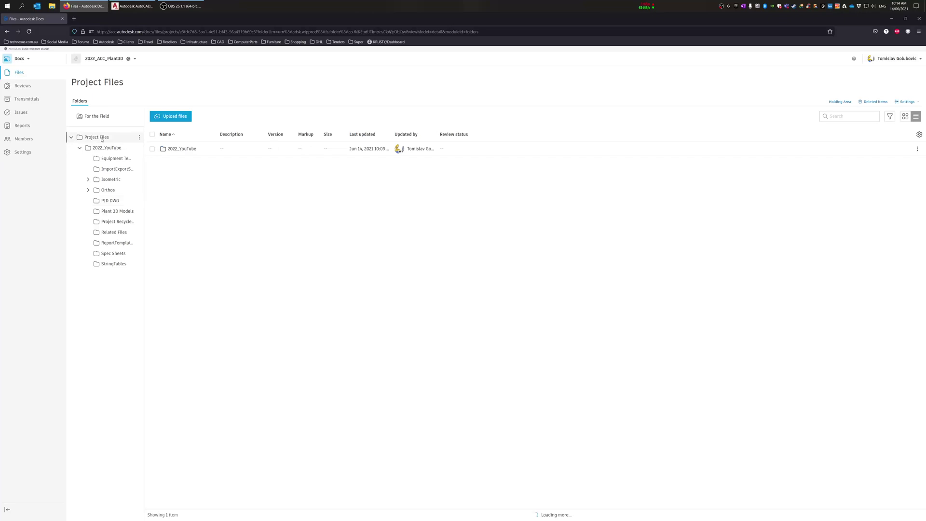
pyautogui.click(103, 116)
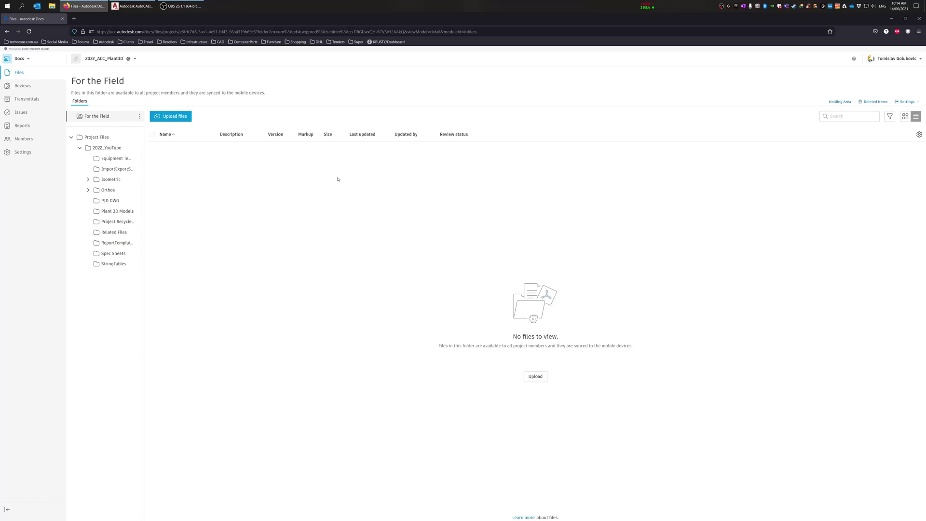
# - Go back to Project Files, which lists only the 2022_YouTube folder
pyautogui.click(113, 138)
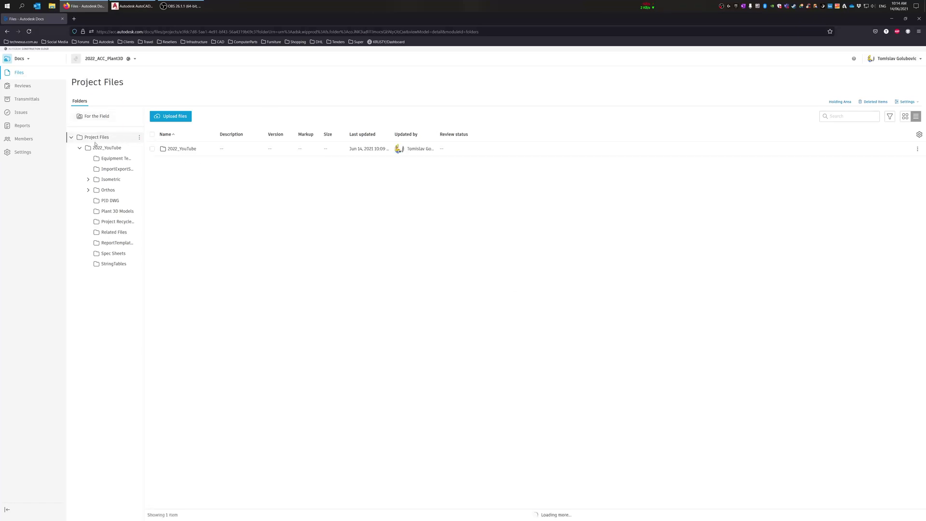